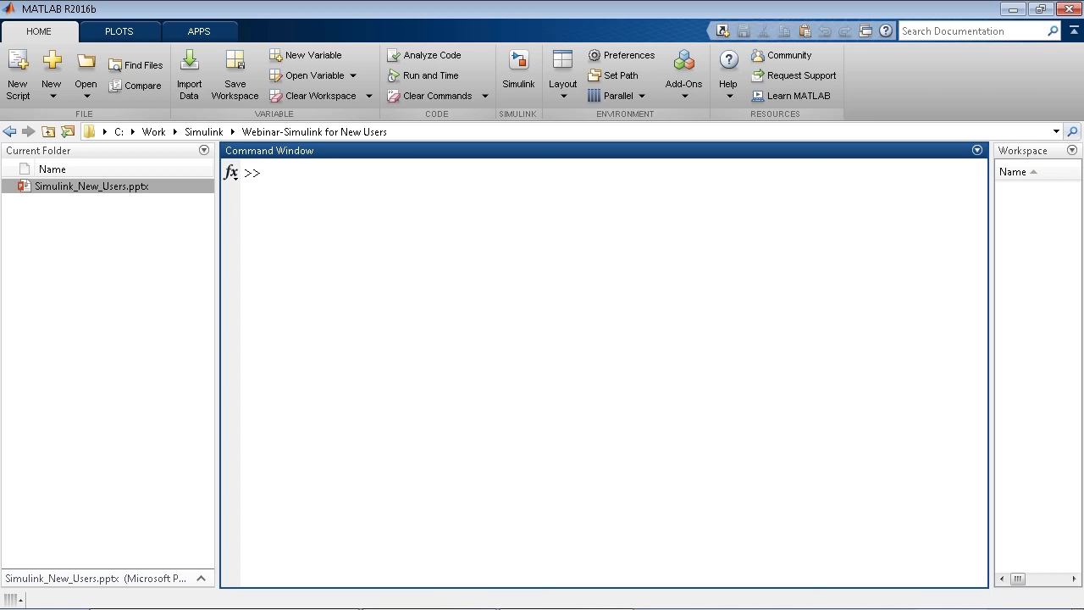
Enter the simulink command at the MATLAB Command Window prompt
text(simulink)
Launch Simulink and maximize its Start Page
key(Return)
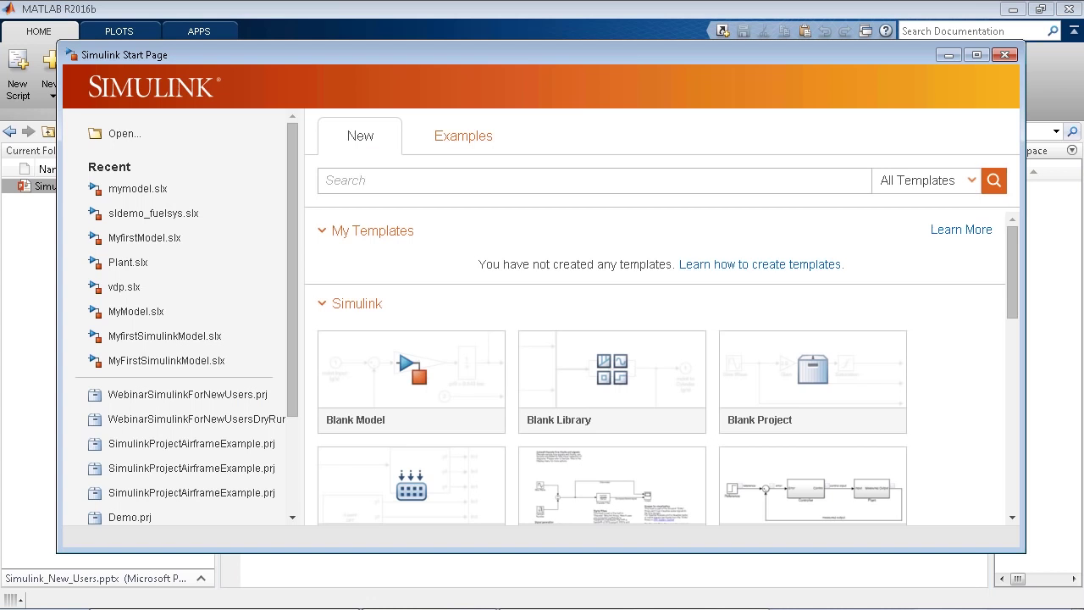
click(976, 56)
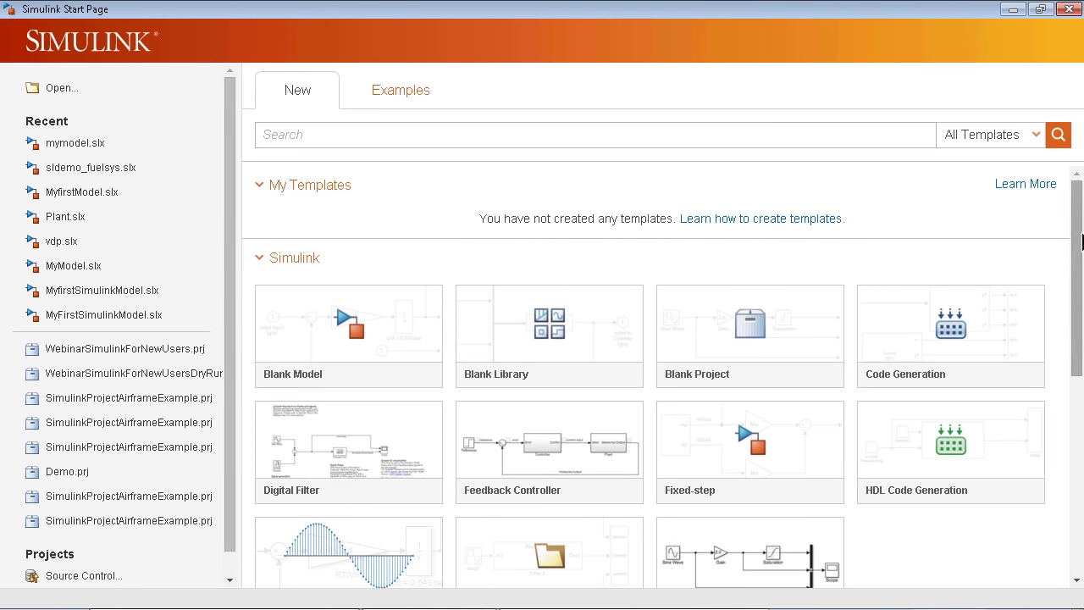
drag(1081, 241, 1078, 302)
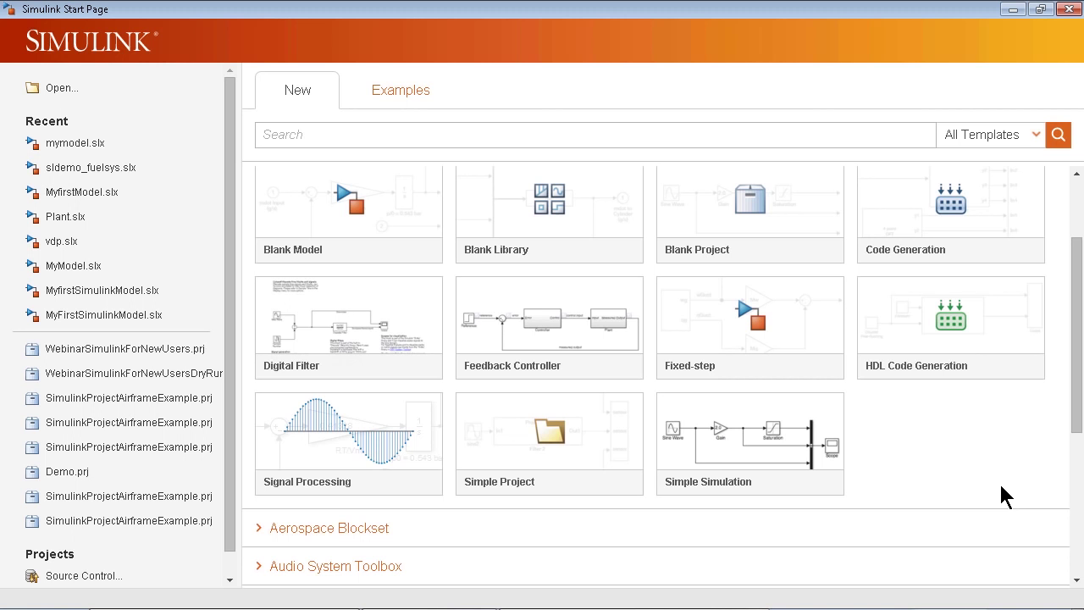
Browse the templates, expanding the Simscape section, then choose Blank Model
scroll(1076, 338, down, 3)
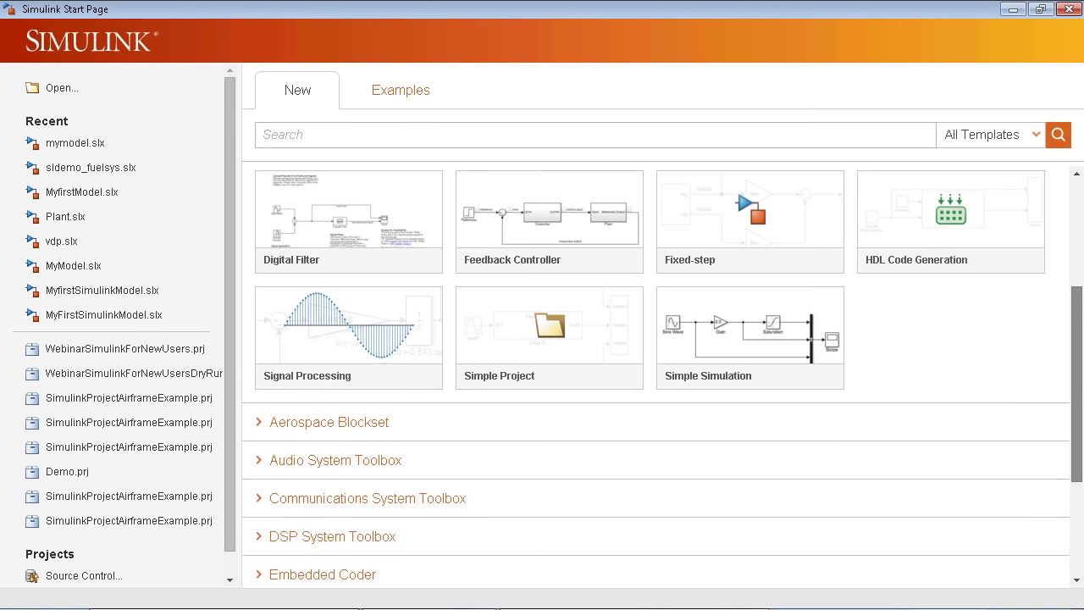
scroll(686, 546, down, 5)
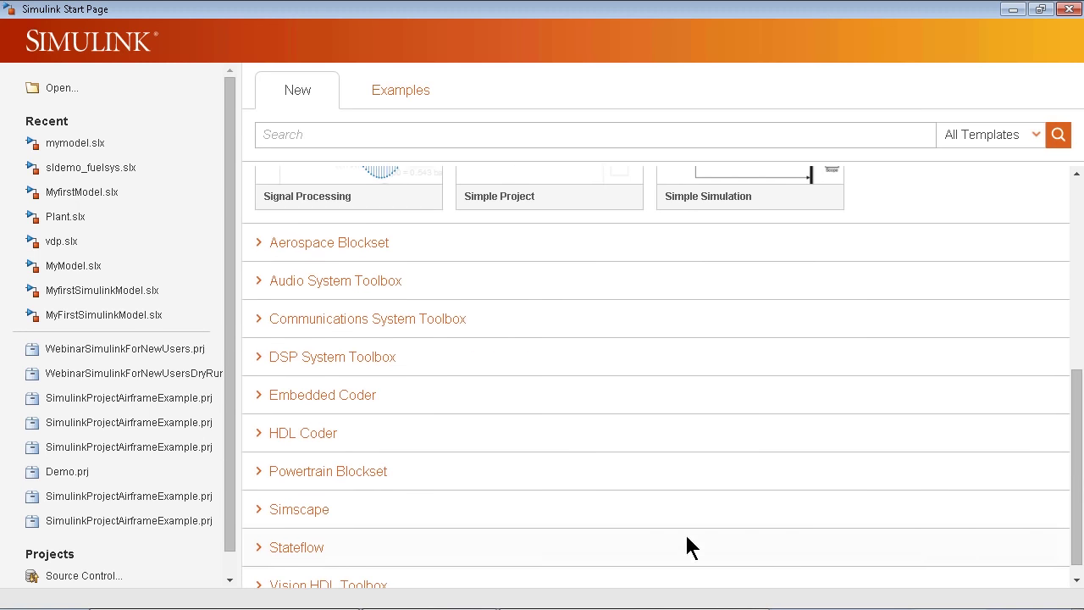
click(262, 512)
scroll(595, 498, down, 5)
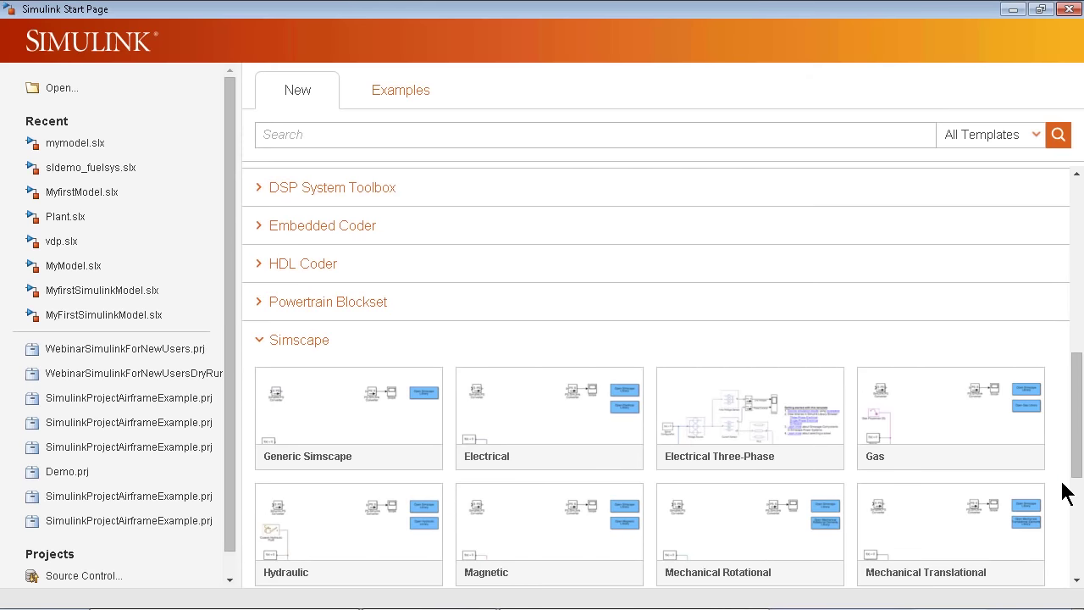
drag(1078, 480, 1079, 292)
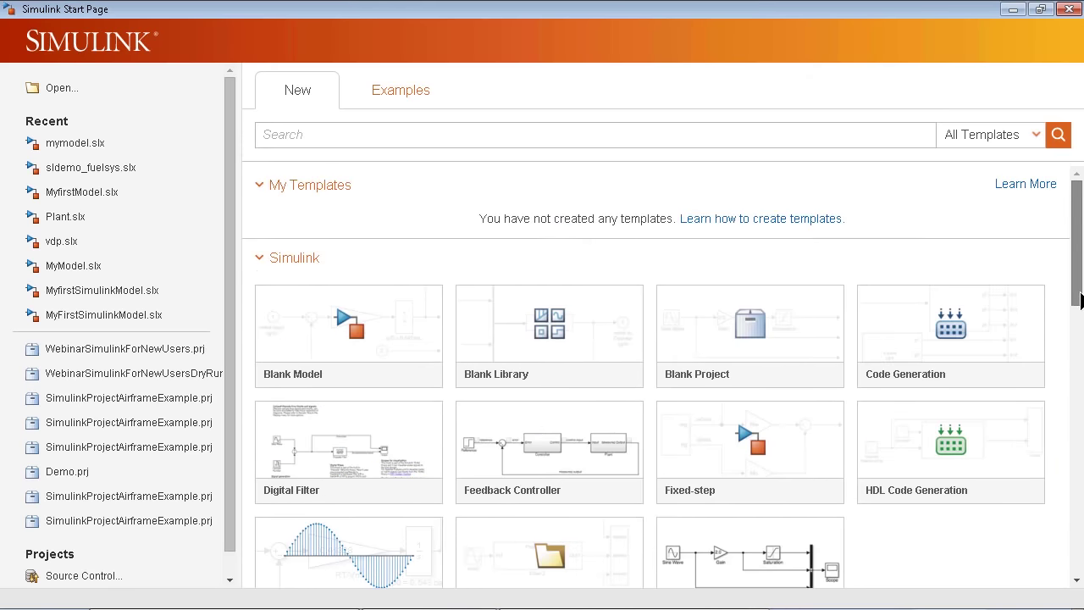
click(352, 336)
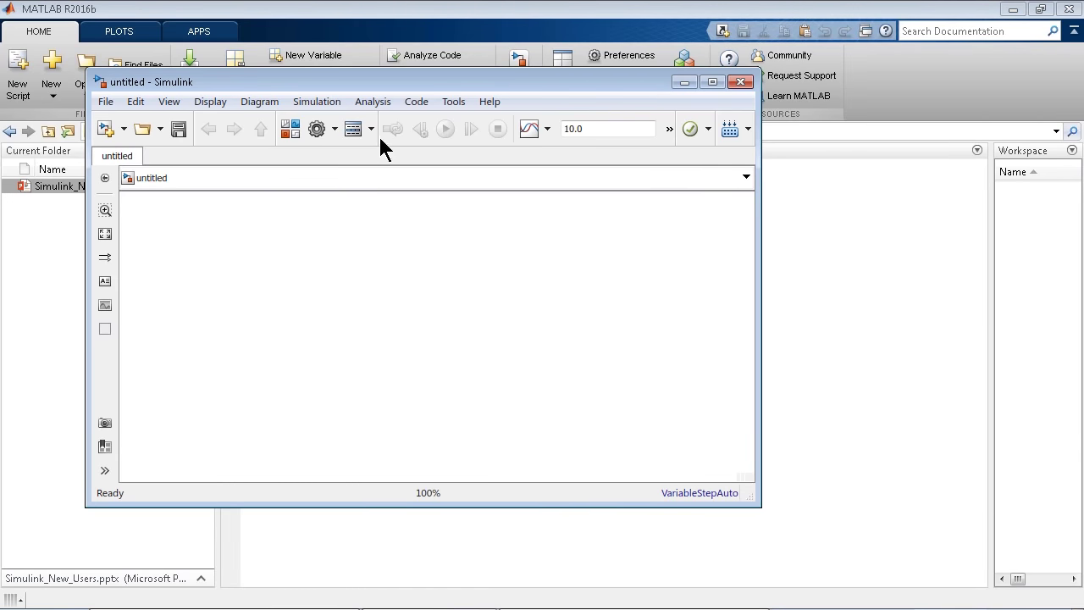
Save the untitled blank model as MyModel and resize its window
drag(432, 84, 467, 88)
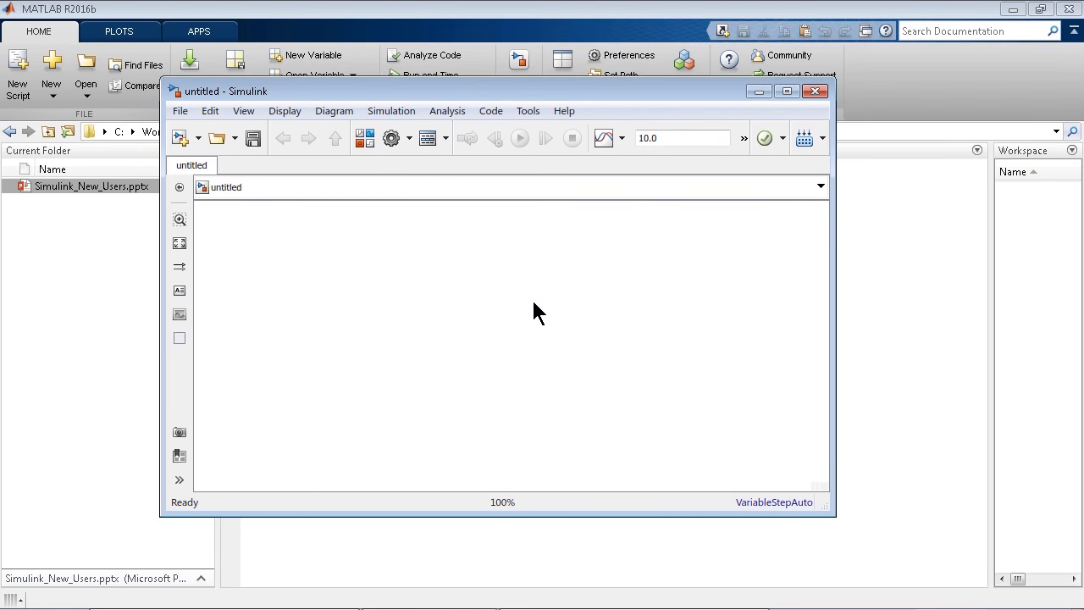
click(253, 140)
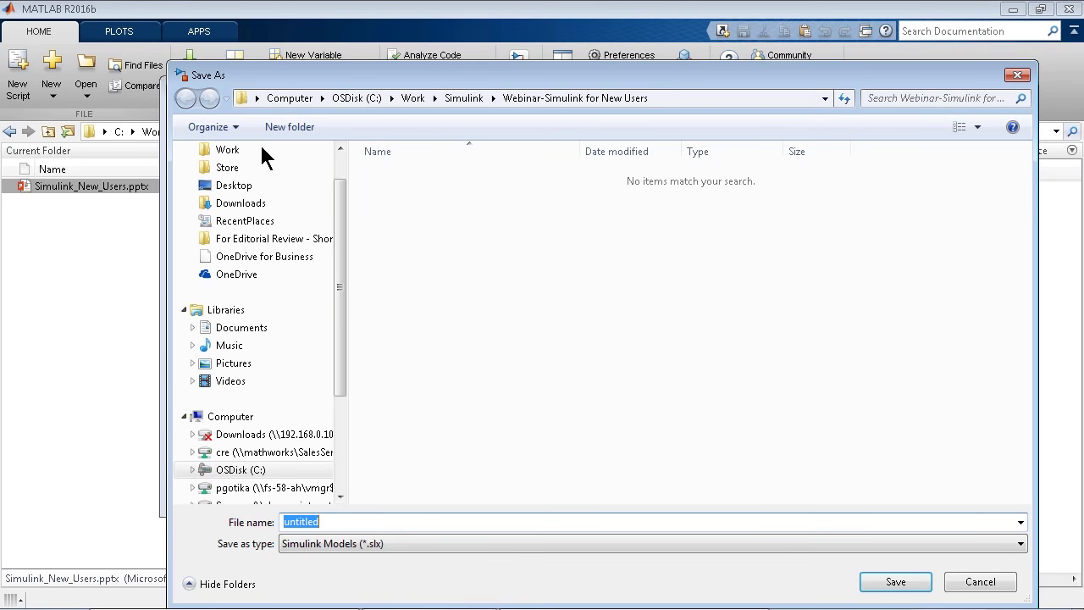
text(My)
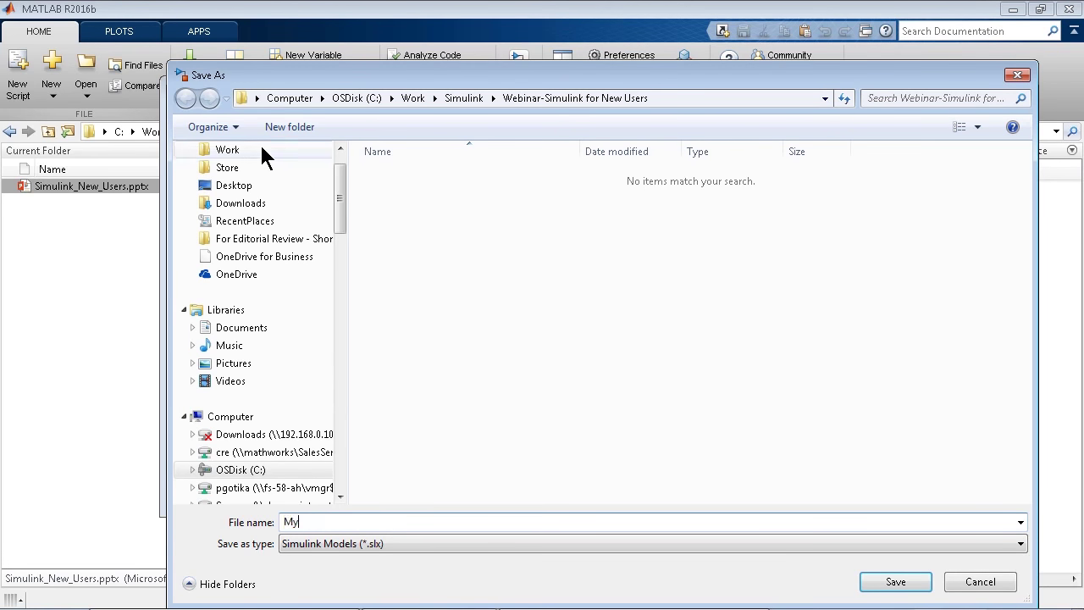
text(Model)
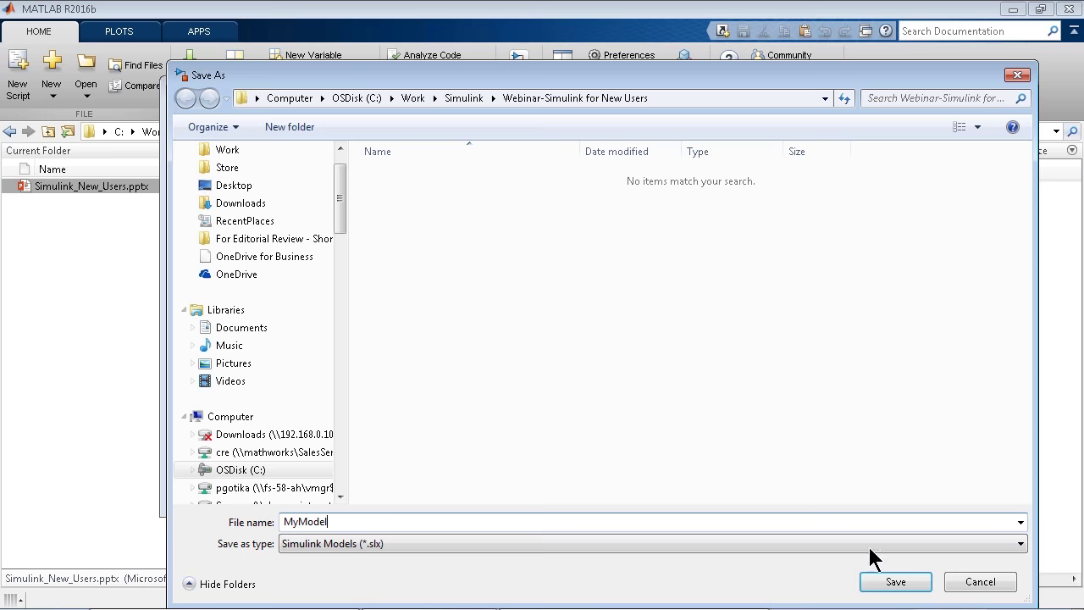
click(882, 583)
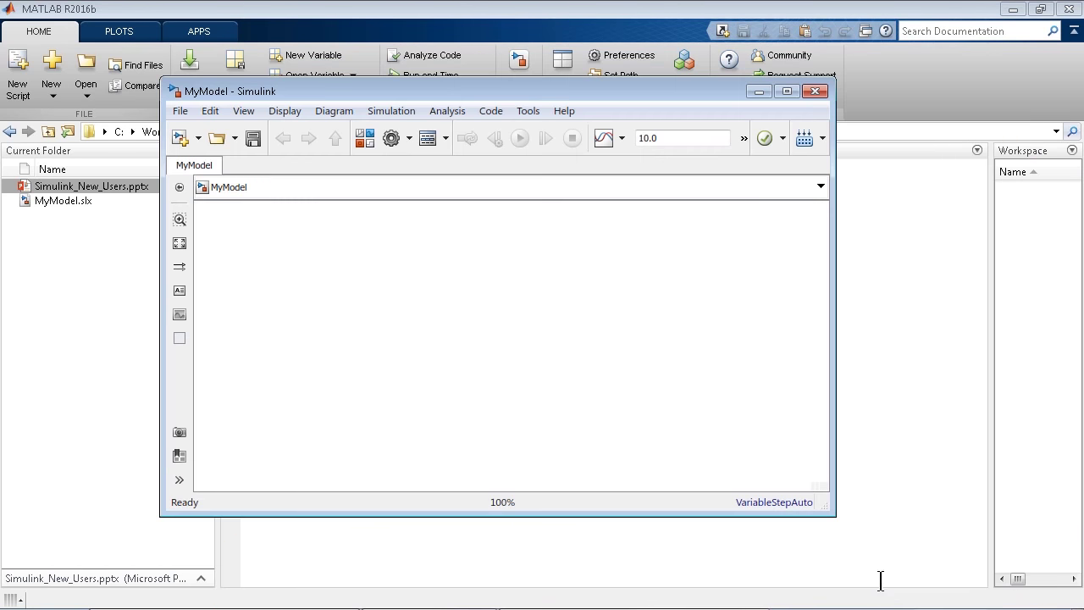
drag(833, 513, 918, 557)
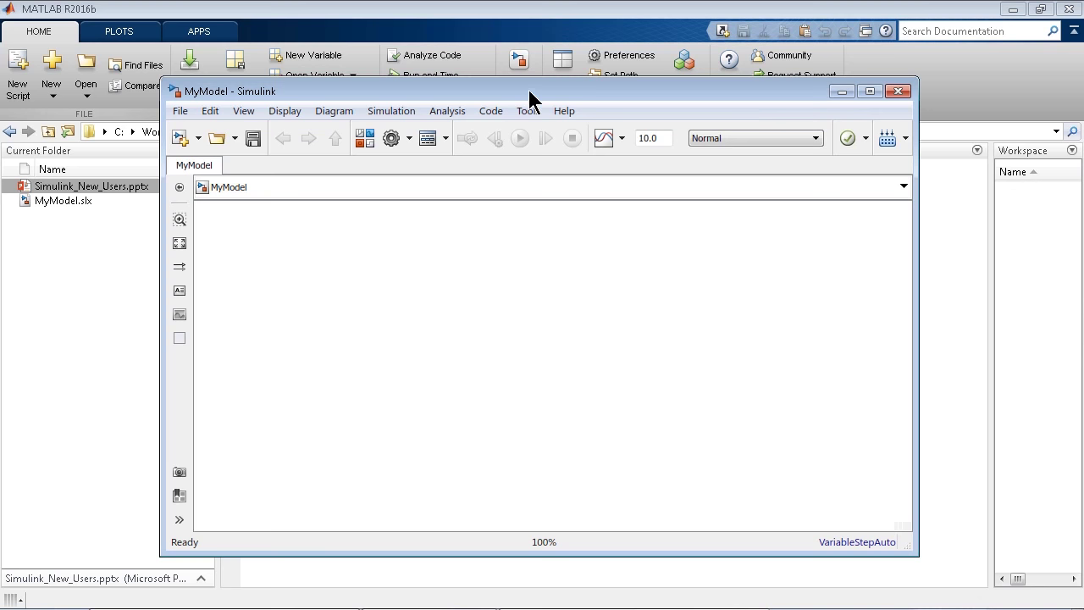
drag(529, 90, 369, 9)
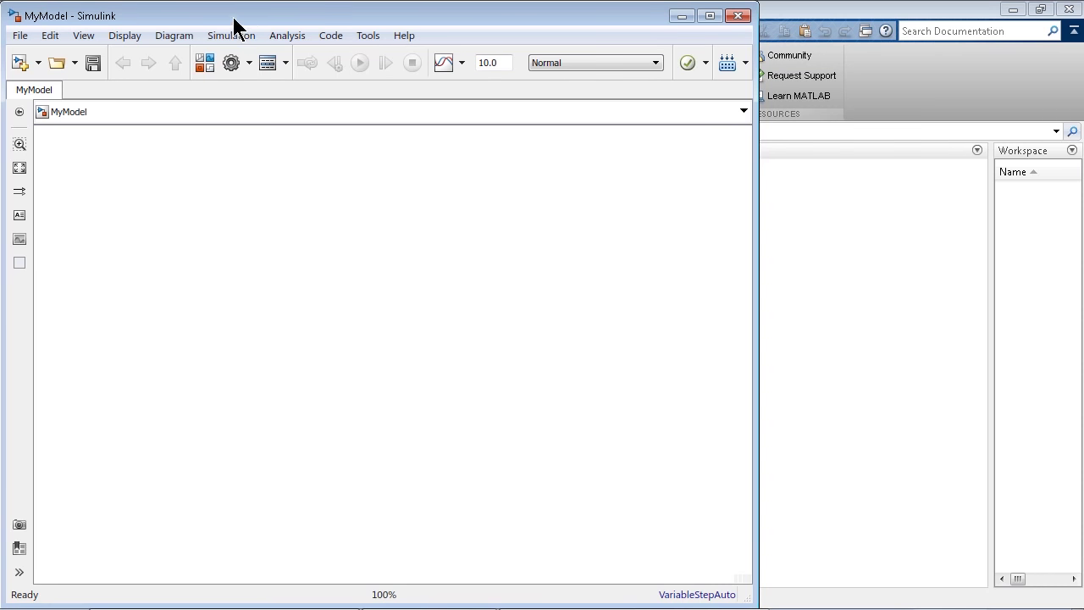
Open the Simulink Library Browser and arrange it beside the MyModel window
click(205, 67)
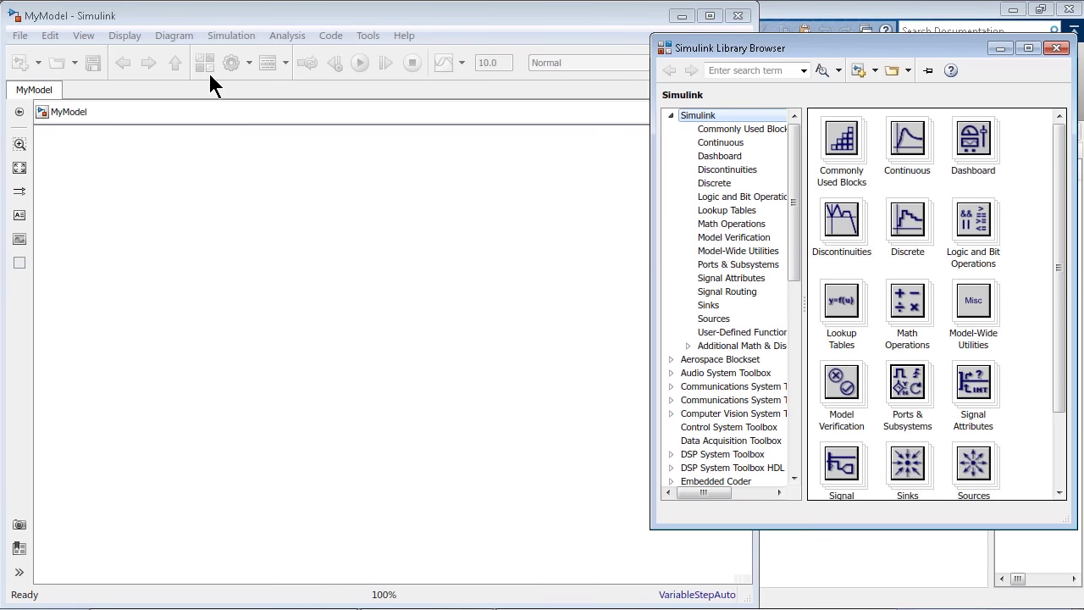
click(422, 23)
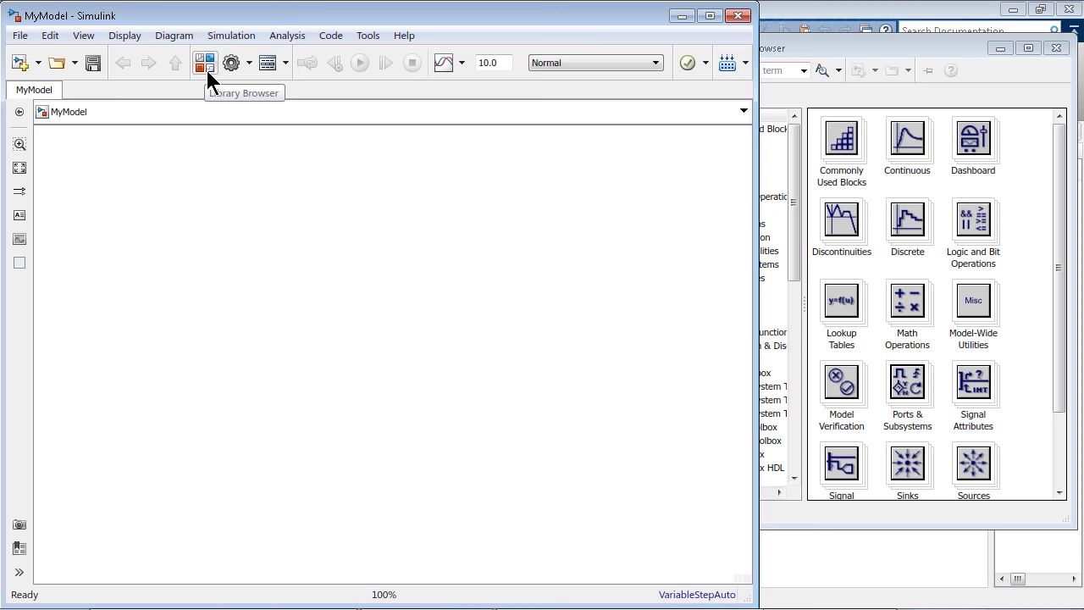
click(775, 48)
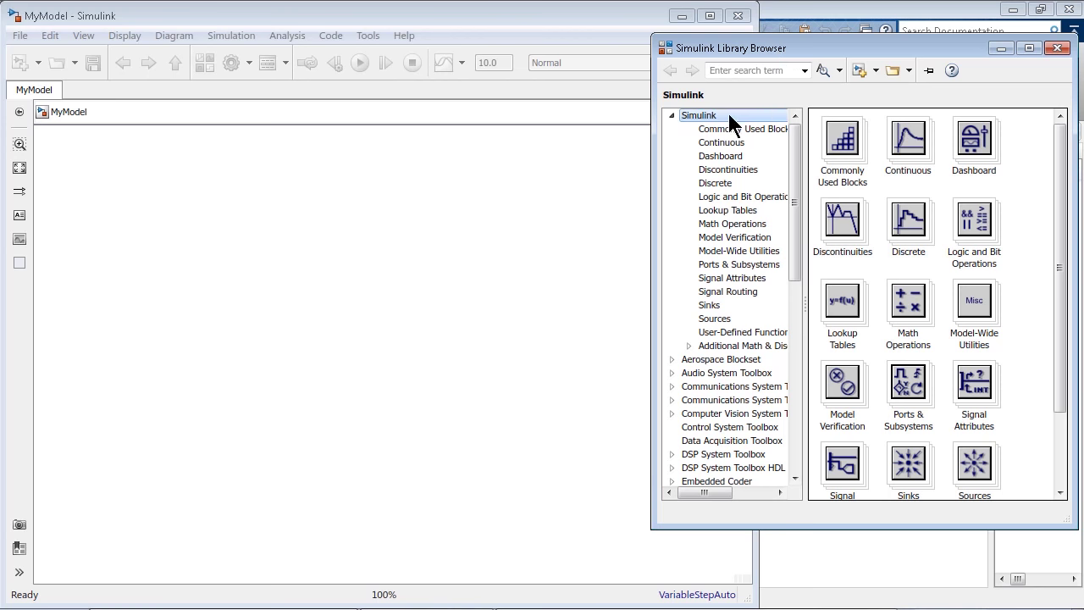
drag(796, 150, 786, 127)
Drag a Sine Wave block from Sources onto the canvas and set its Amplitude to 2
click(720, 328)
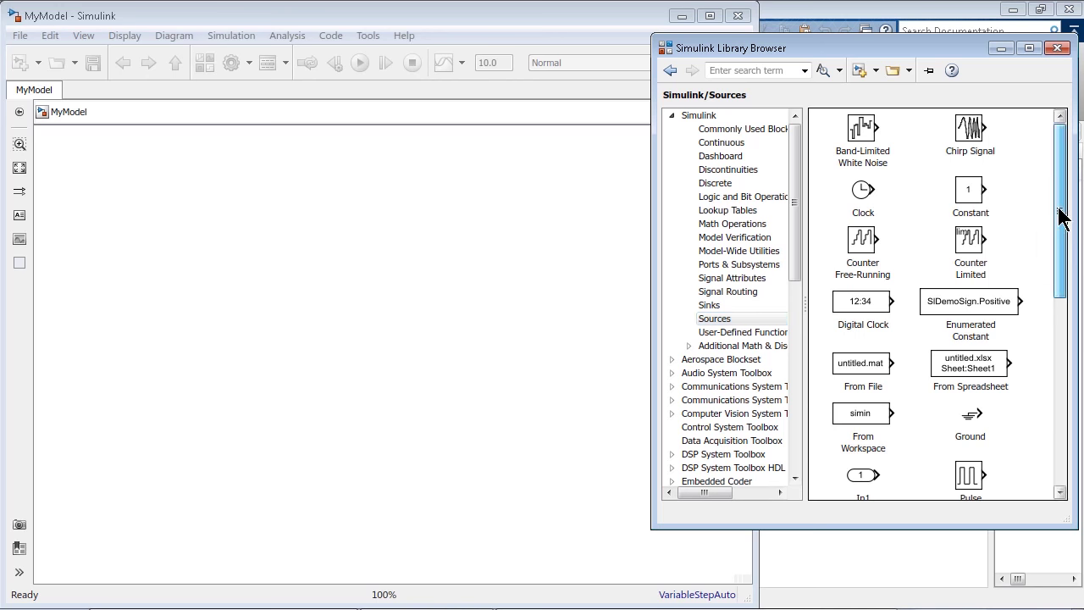
scroll(1058, 216, down, 1)
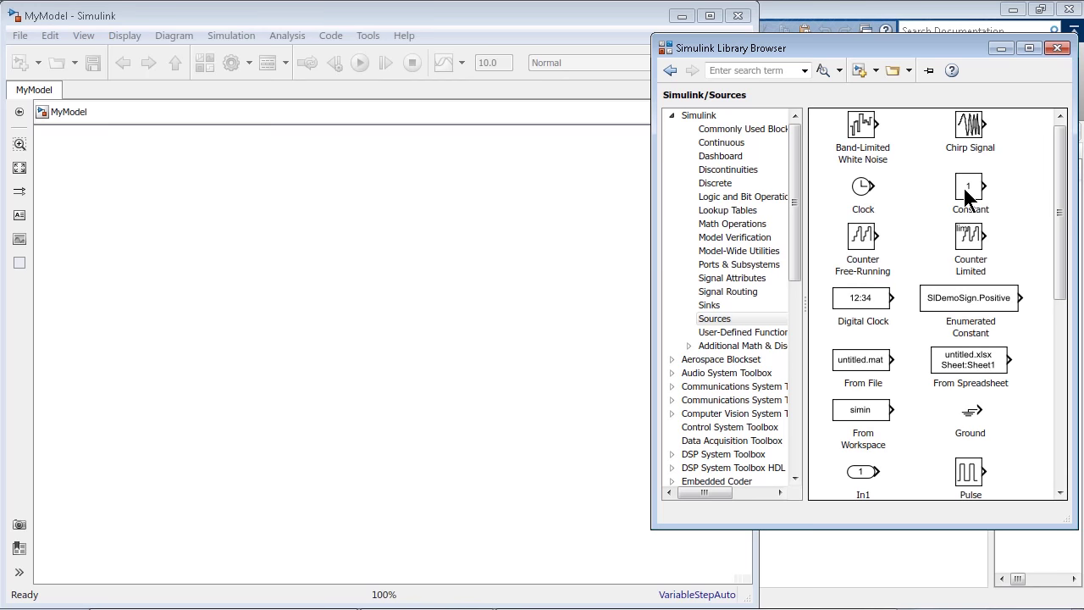
drag(1059, 211, 1063, 402)
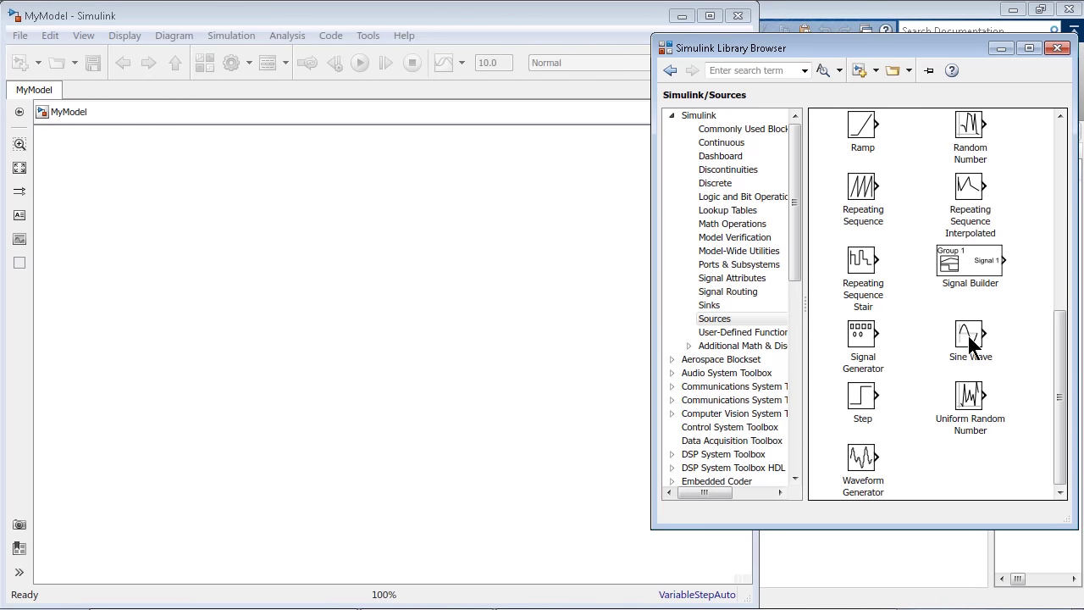
drag(971, 343, 263, 274)
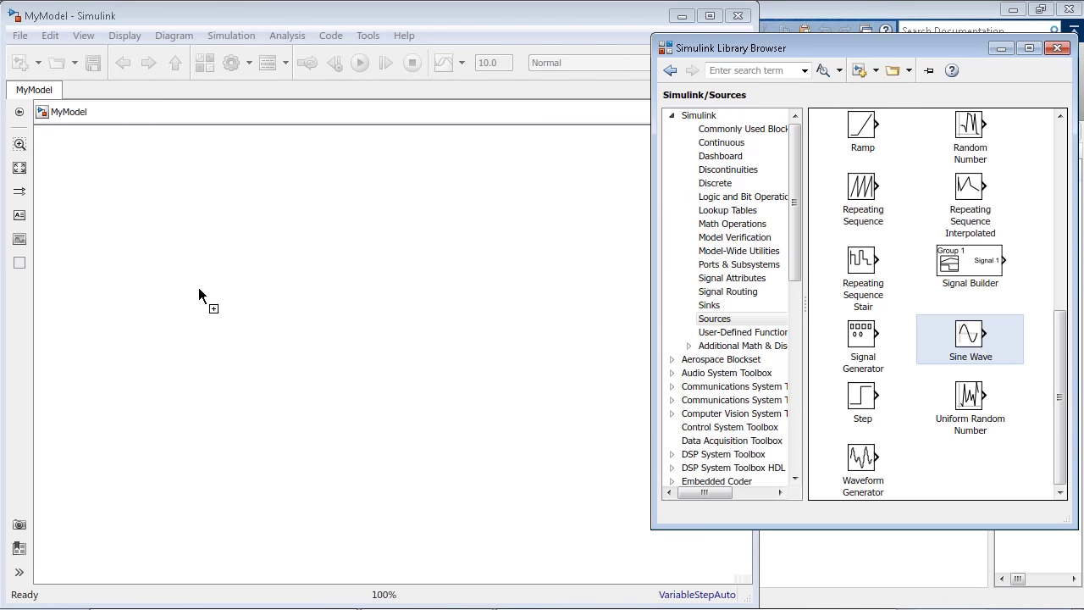
drag(199, 289, 199, 289)
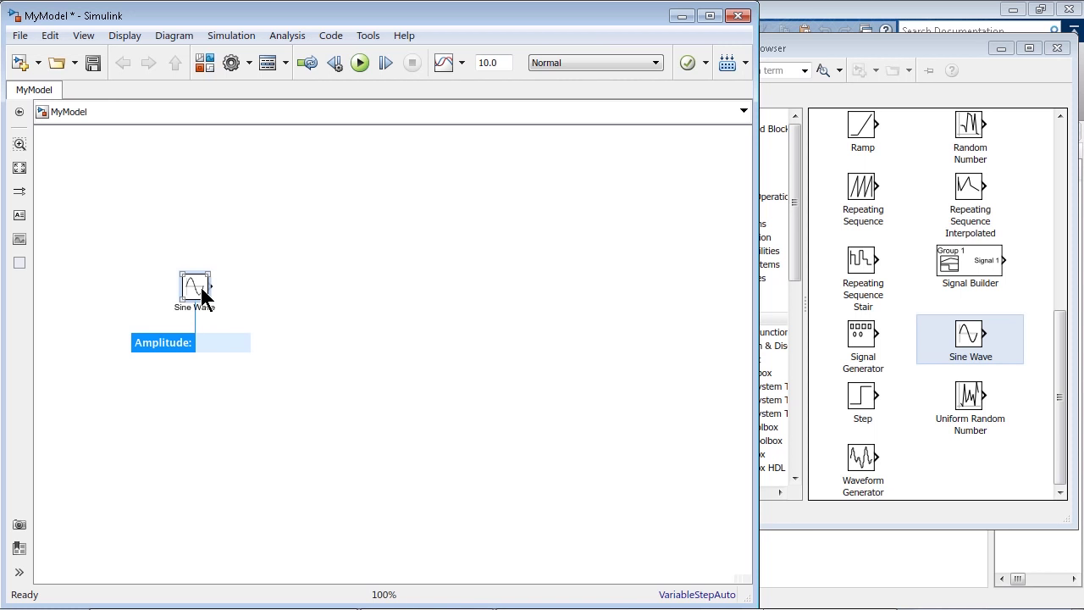
text(2)
key(Return)
click(205, 290)
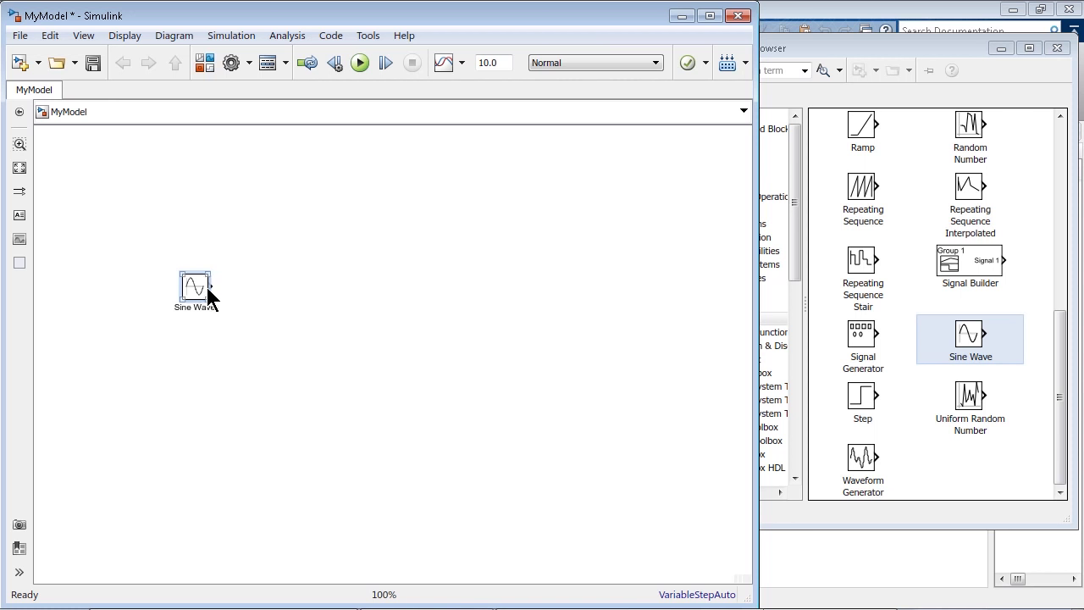
Type 'gai' in the canvas quick-insert search to list the Gain blocks
click(264, 310)
click(269, 283)
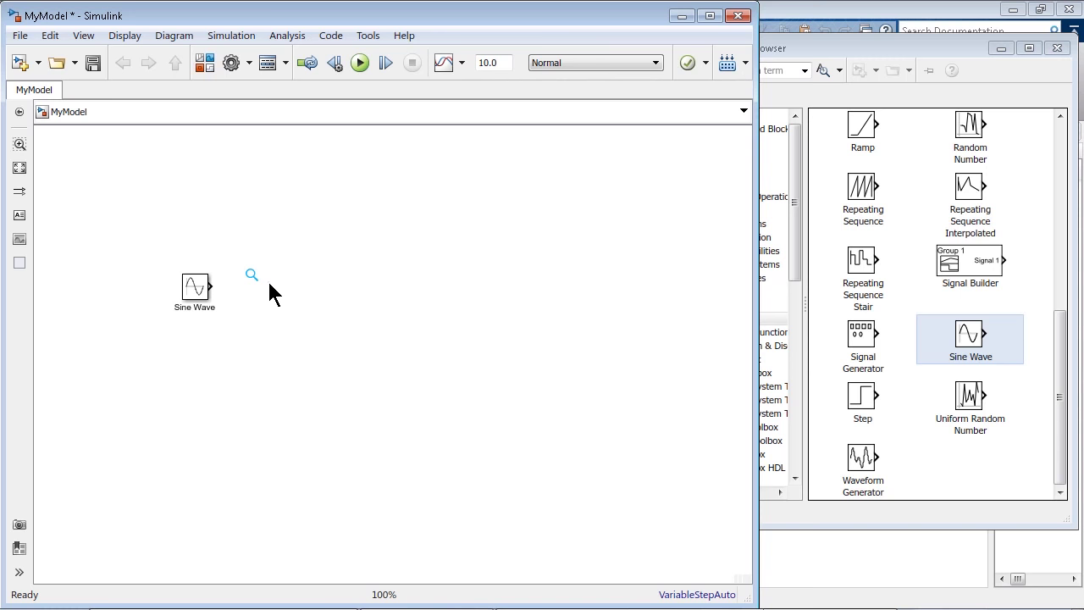
text(gain)
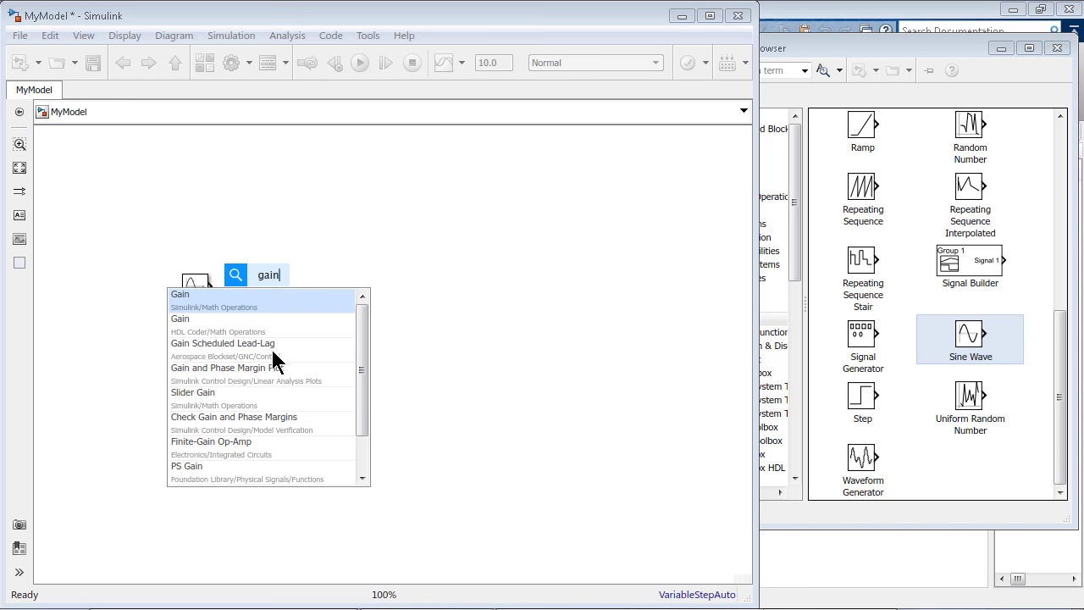
drag(366, 374, 373, 347)
Insert the Gain block with a gain of 3 and verify it in its parameters dialog
click(226, 313)
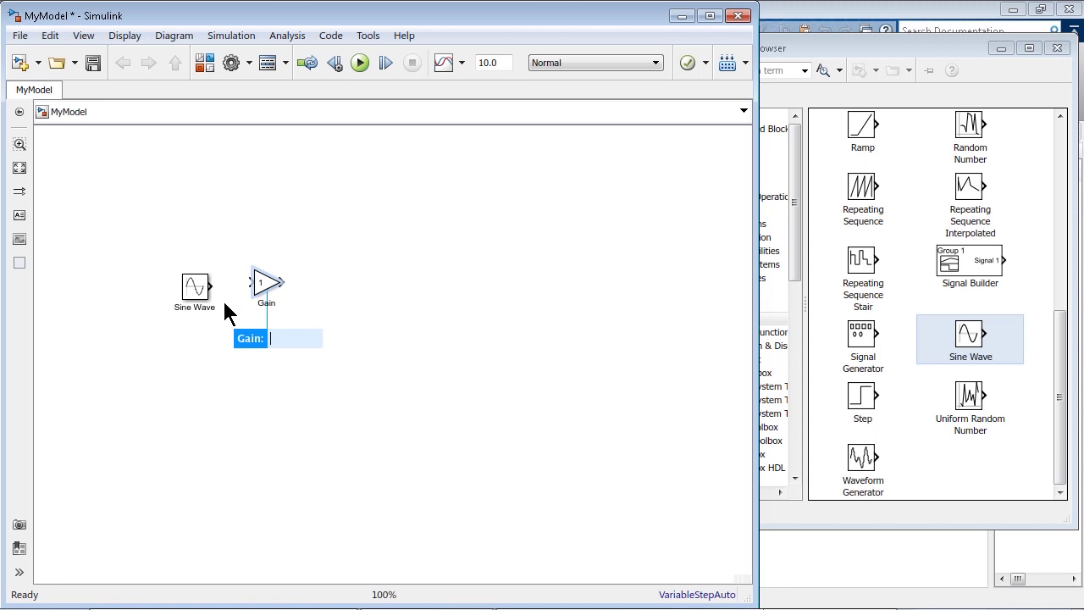
text(3)
key(Return)
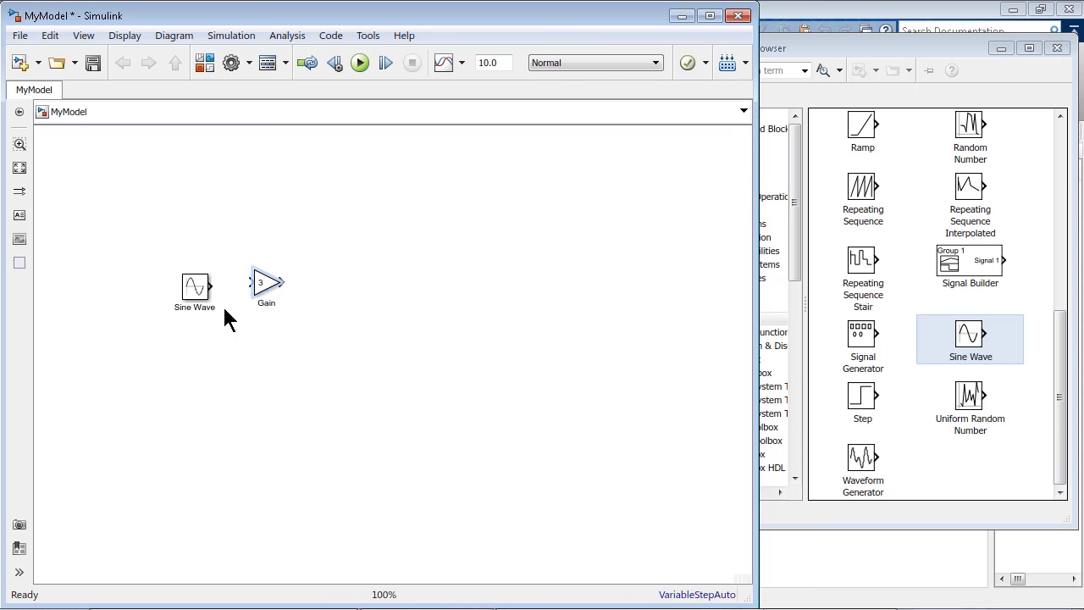
click(261, 295)
double_click(262, 294)
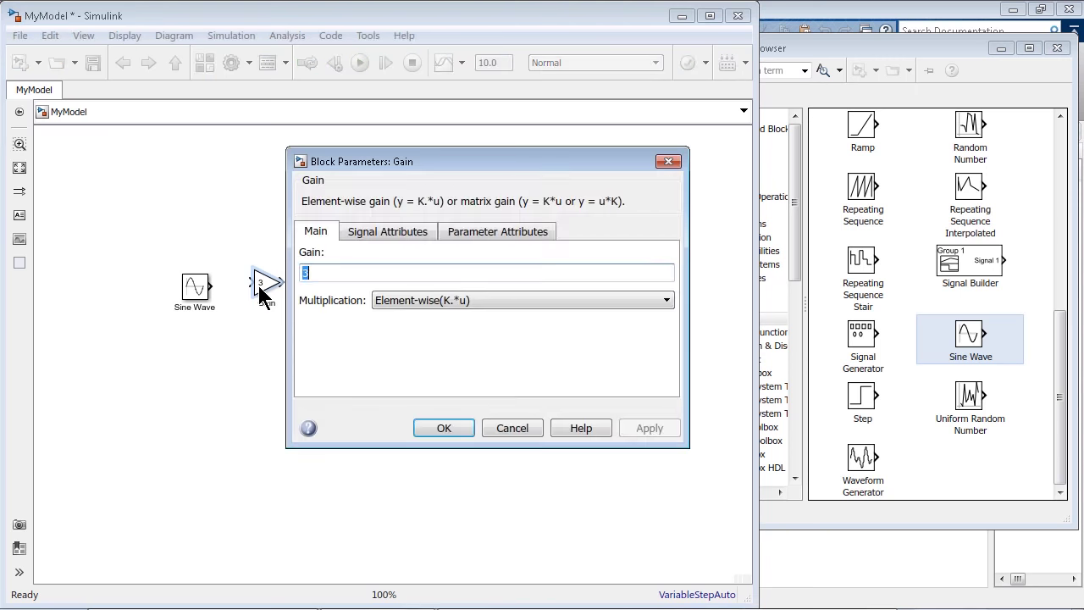
click(429, 430)
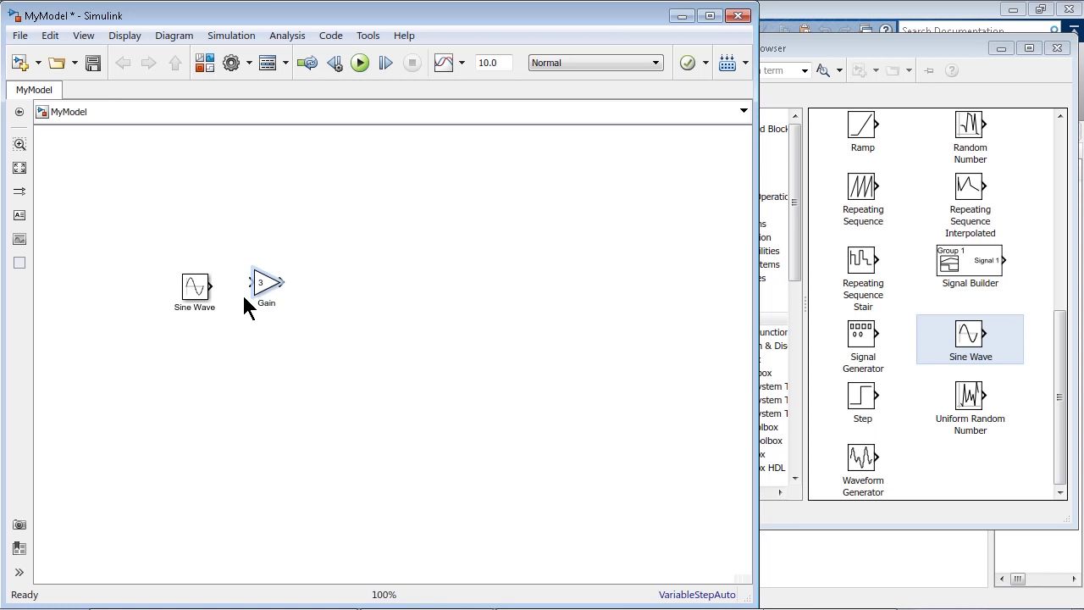
click(265, 285)
Draw a signal line from Sine Wave output to Gain input and nudge the Gain right
click(275, 330)
drag(210, 286, 259, 285)
click(265, 296)
drag(275, 303, 295, 307)
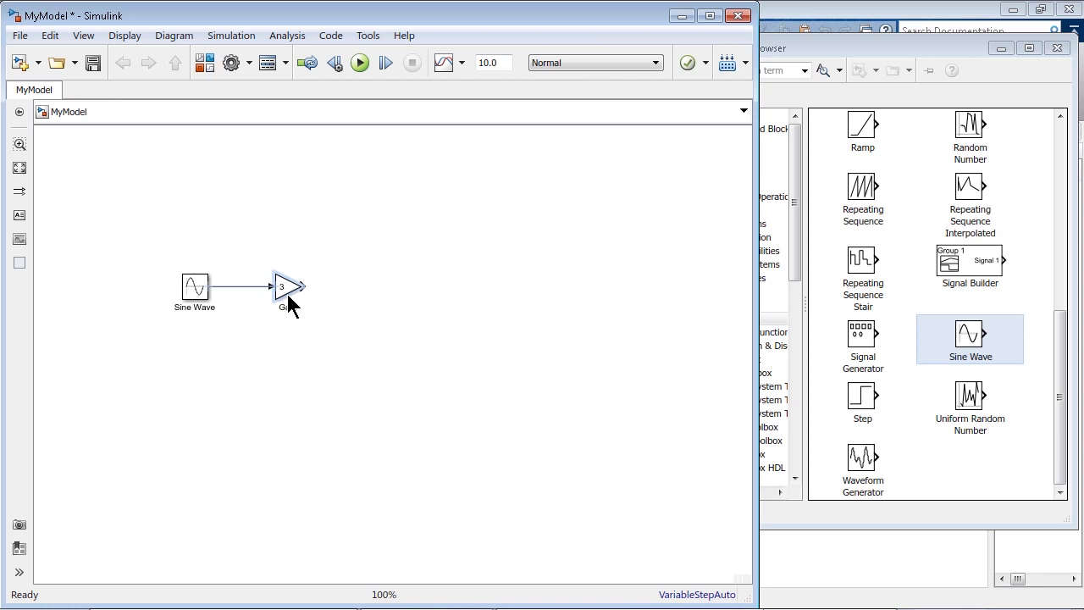
click(294, 343)
click(292, 309)
Insert a Scope block via the 'scope' search with 2 input ports, aligned with the Gain output
click(401, 287)
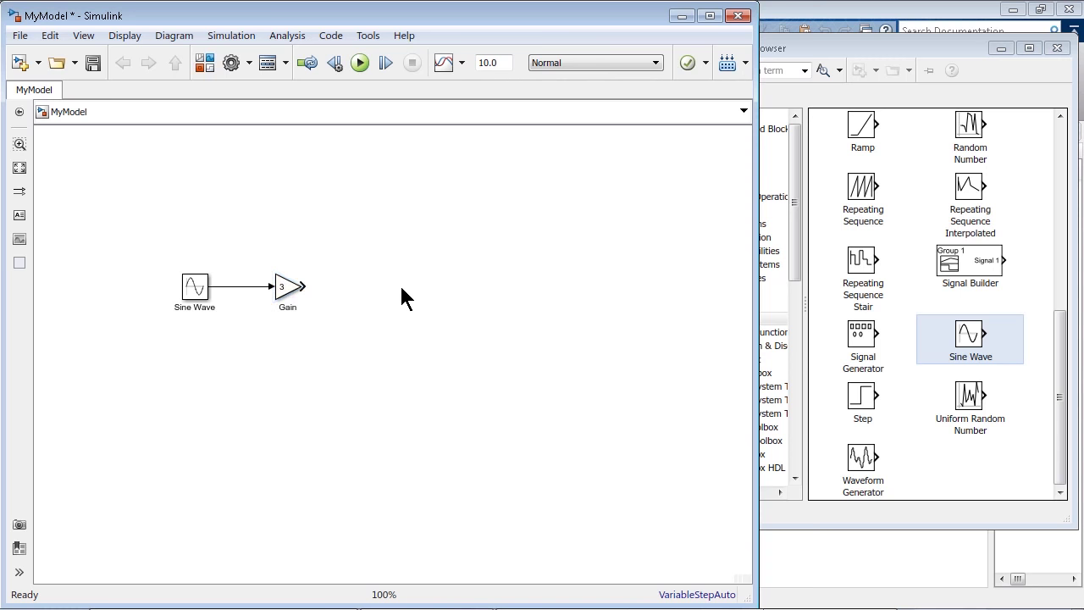
double_click(401, 288)
text(scope)
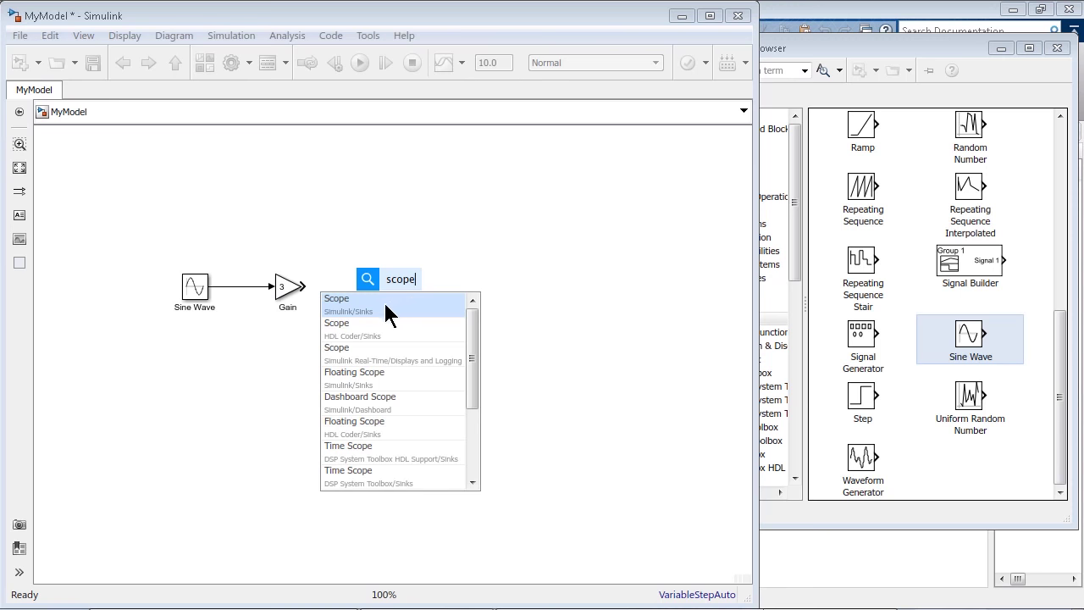
click(370, 305)
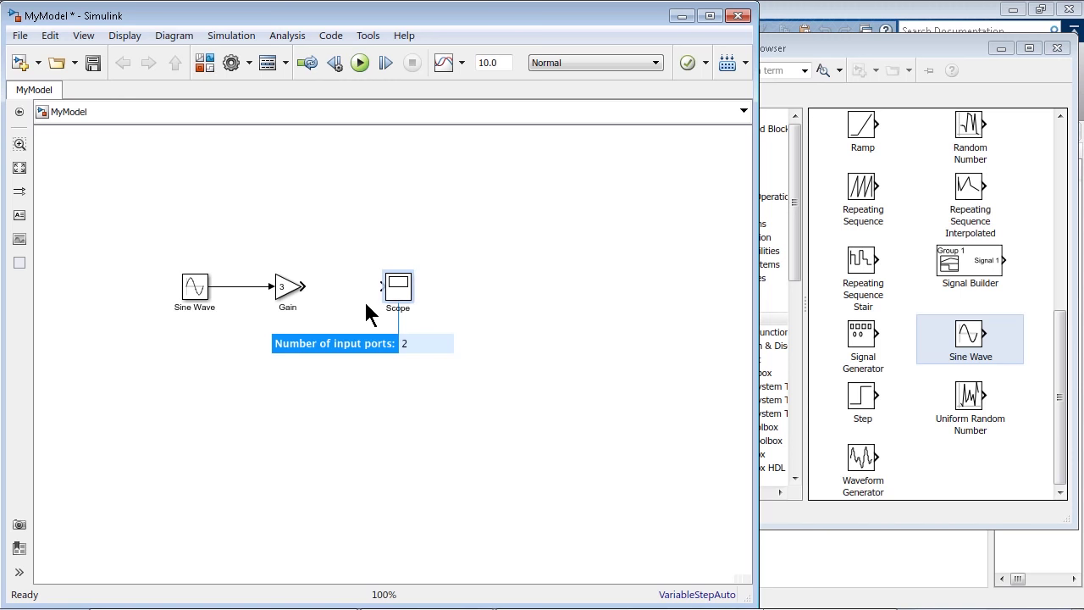
key(Return)
click(395, 290)
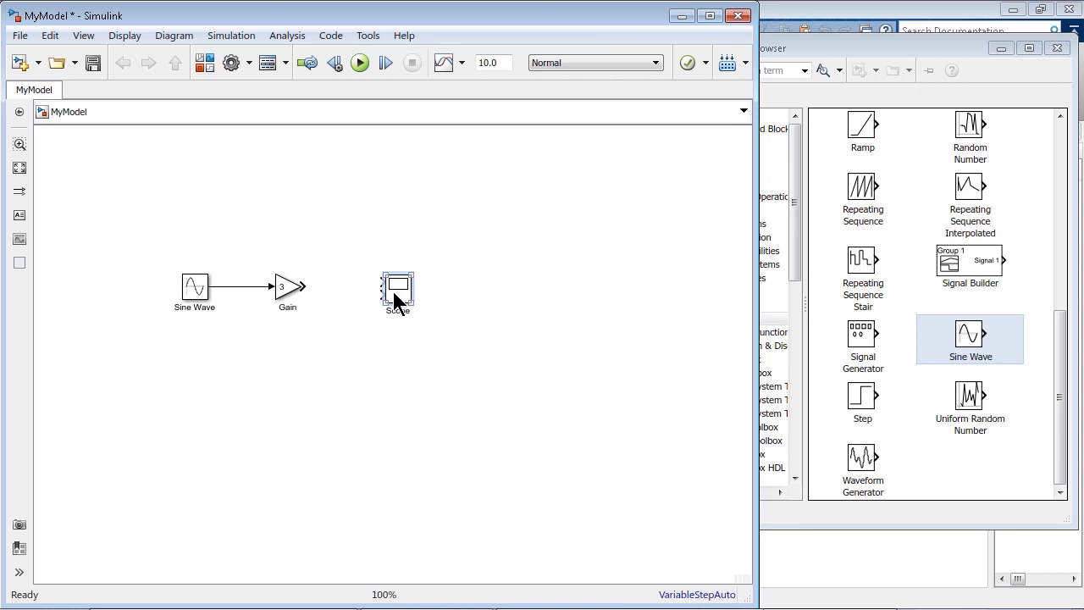
drag(390, 283, 387, 299)
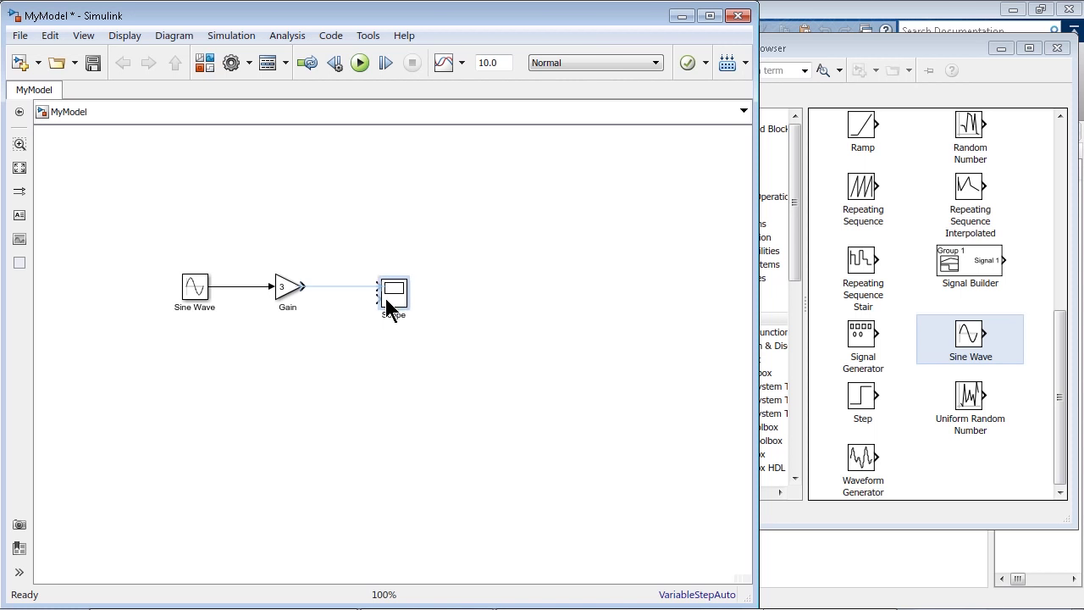
Connect the Gain output to the Scope's first input
click(339, 287)
click(398, 294)
click(333, 287)
Branch the Sine Wave signal into the Scope's second input port
drag(230, 287, 375, 298)
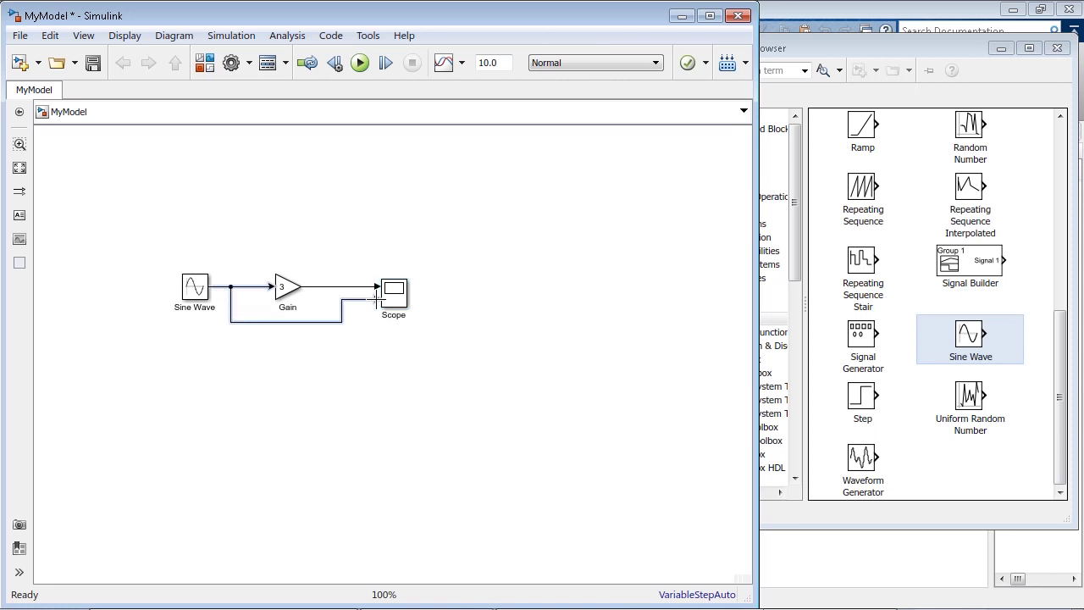
click(346, 397)
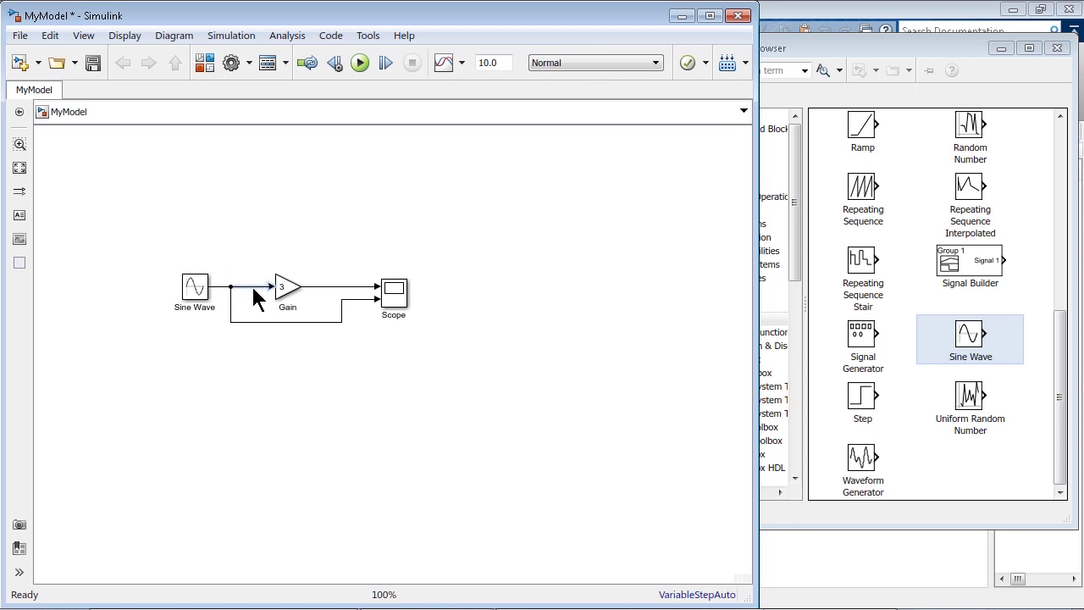
drag(253, 287, 254, 313)
click(253, 303)
Delete the stray branch line, then fit and zoom out to show the whole MyModel diagram
key(Delete)
key(space)
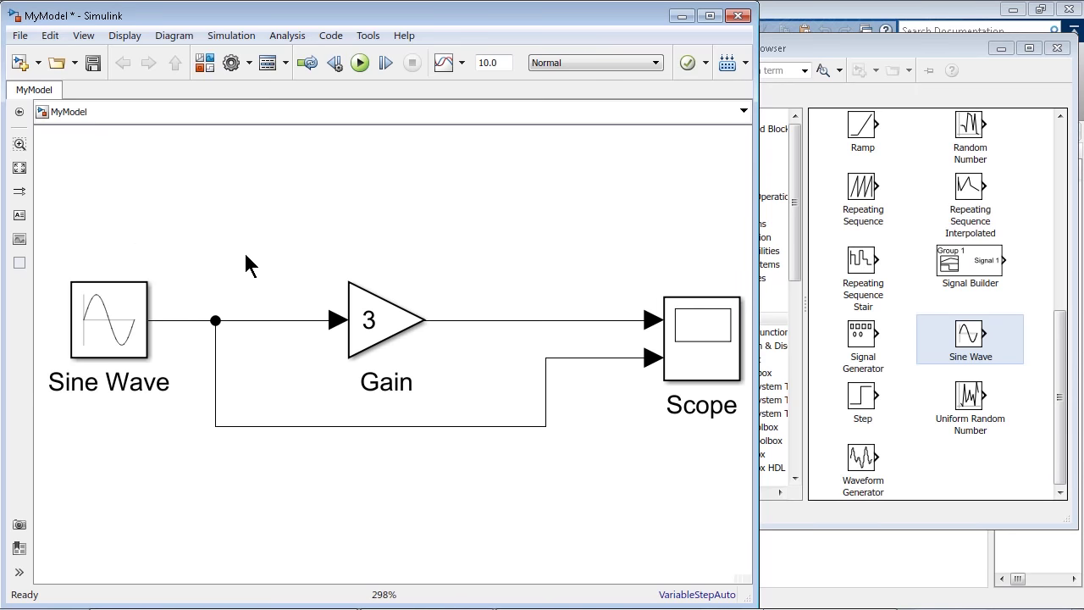
scroll(246, 255, down, 3)
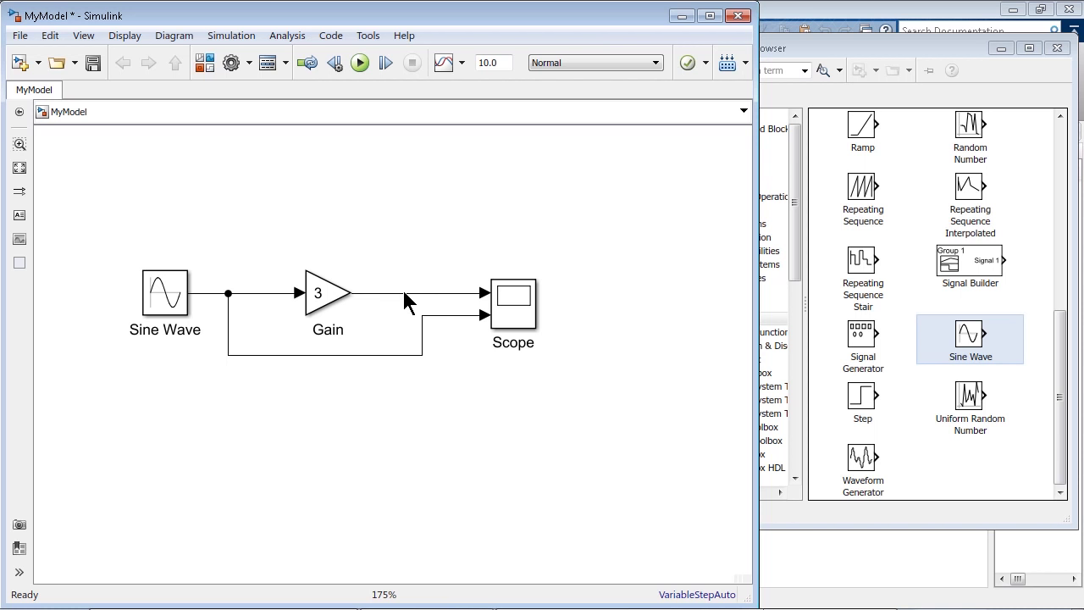
Close the Library Browser and open the Scope window beside the model
click(1057, 49)
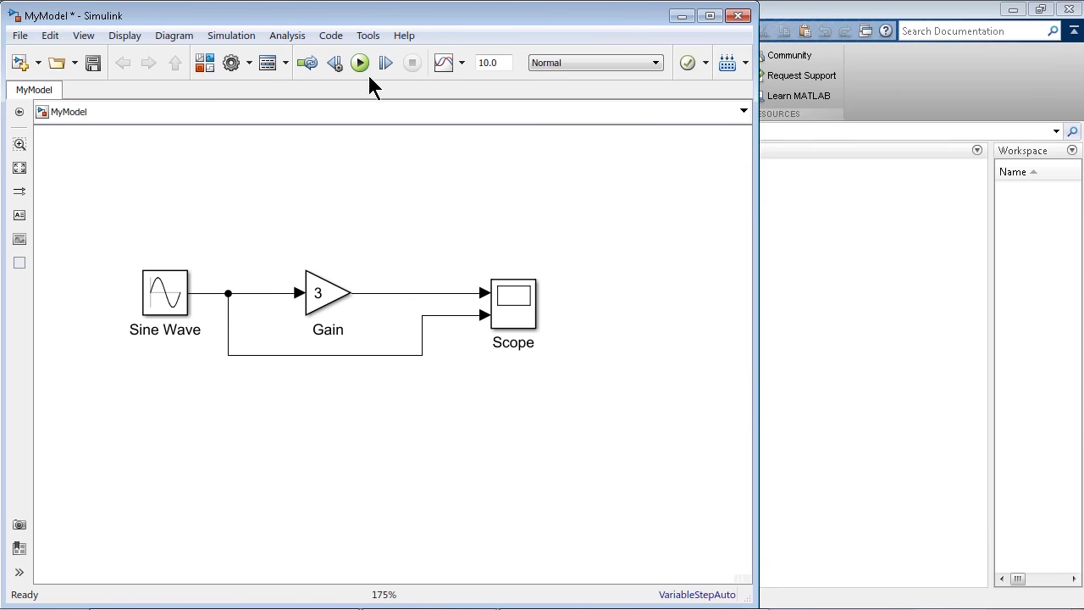
double_click(523, 306)
drag(485, 76, 704, 106)
Run the 10-second simulation so the Scope plots the amplitude-2 sine and amplitude-6 Gain output
click(377, 126)
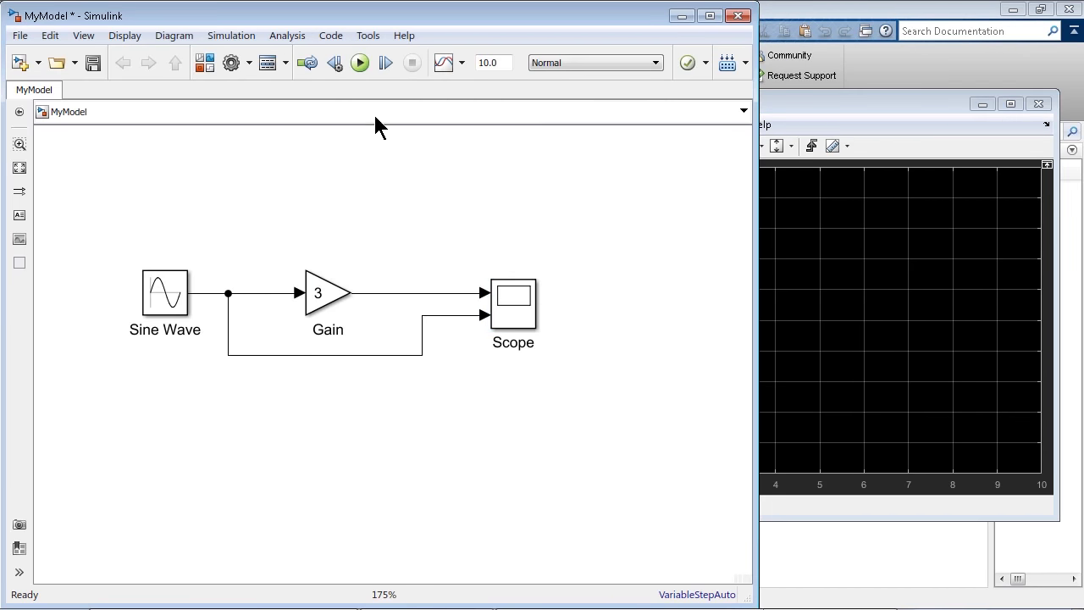
click(362, 63)
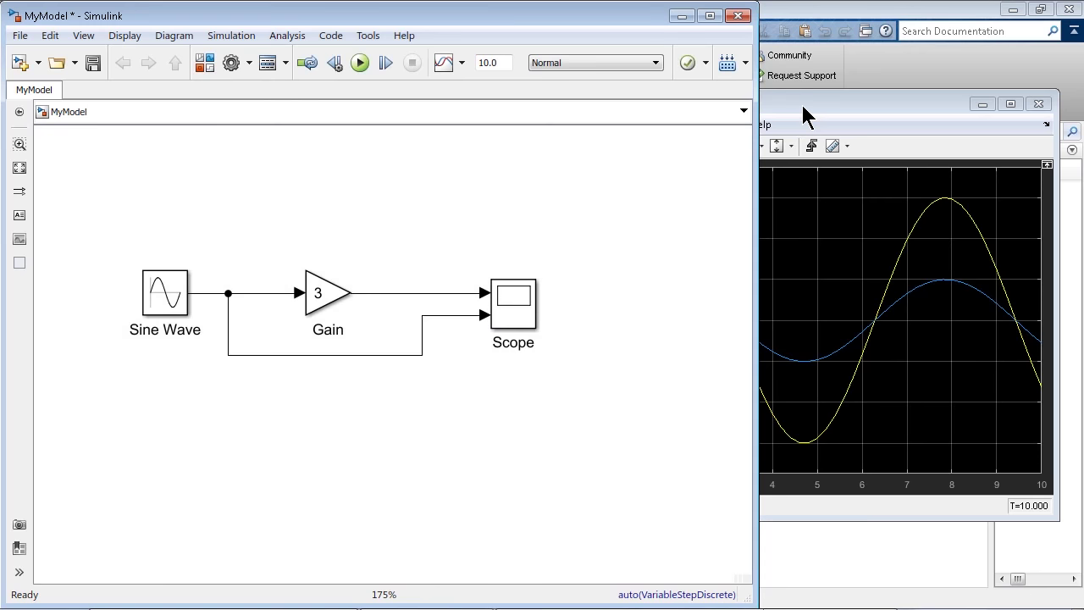
click(805, 116)
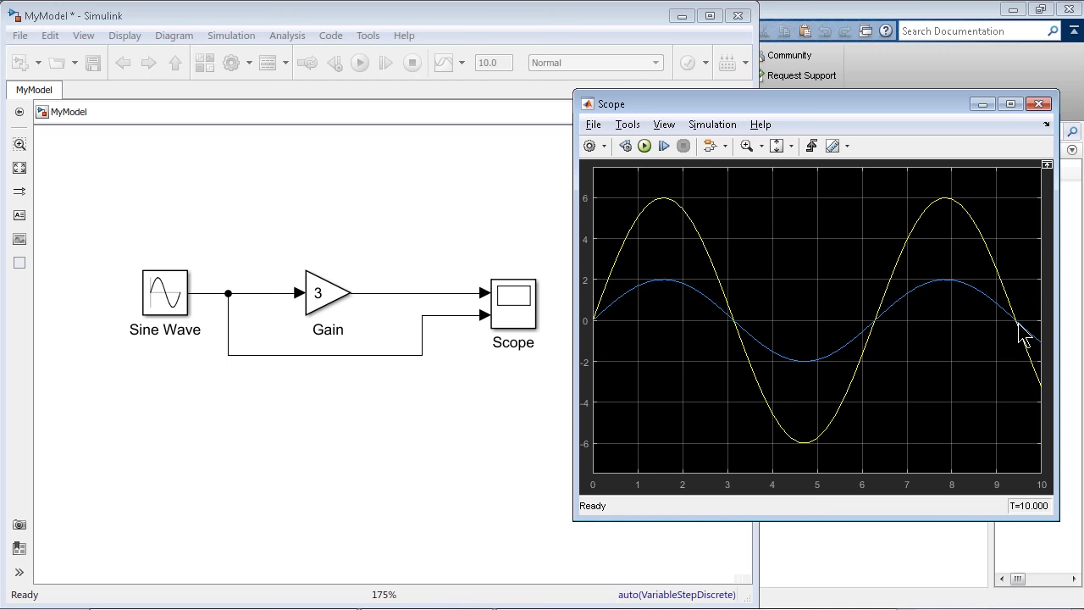
Change the Gain block value from 3 to 4 and rerun the simulation to view the Scope plot
double_click(310, 291)
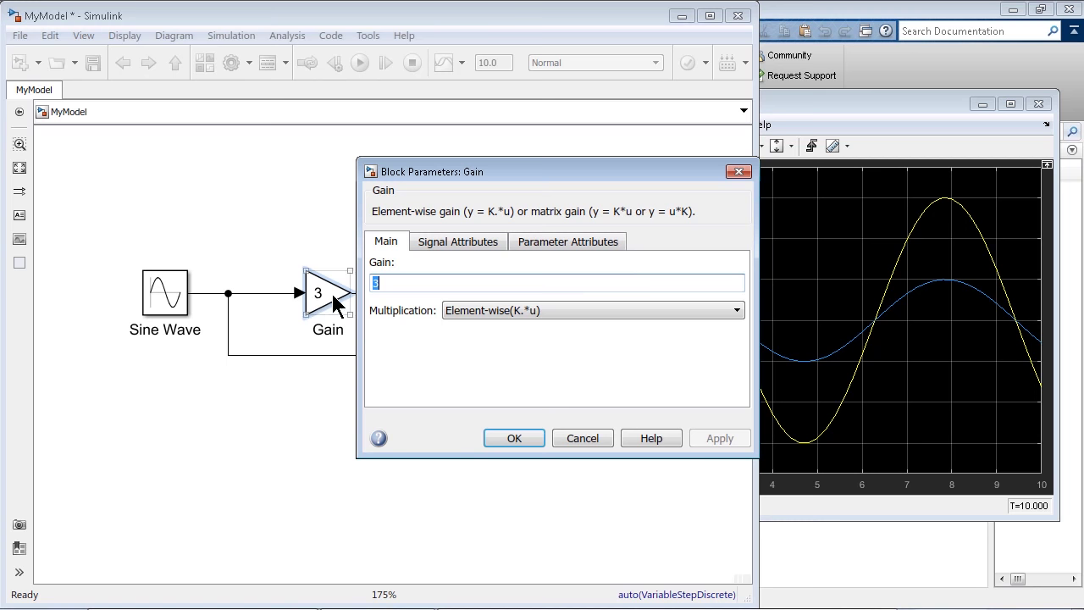
text(4)
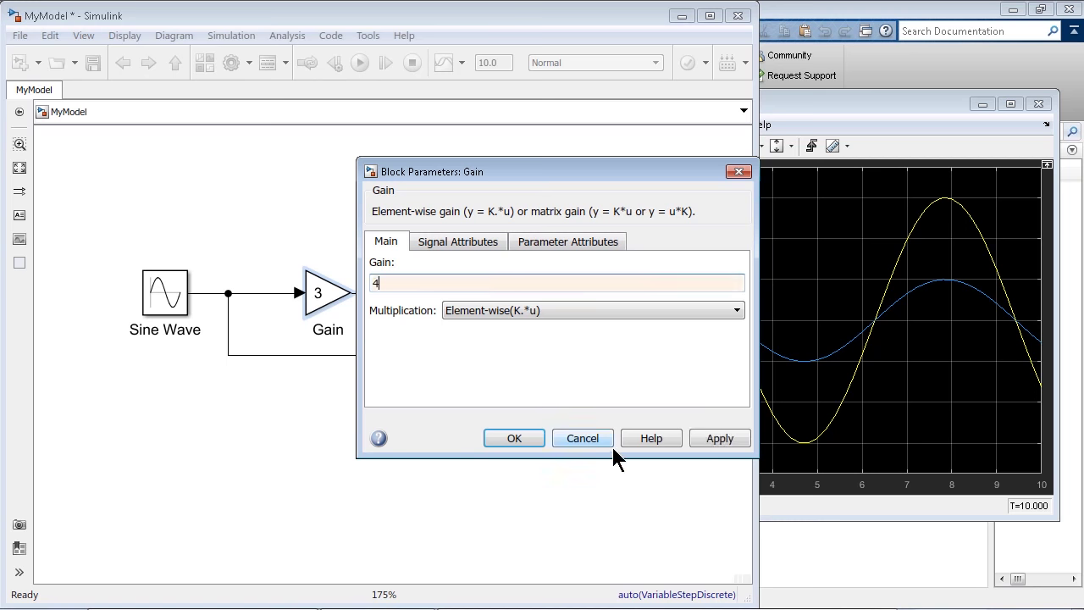
click(522, 439)
click(360, 64)
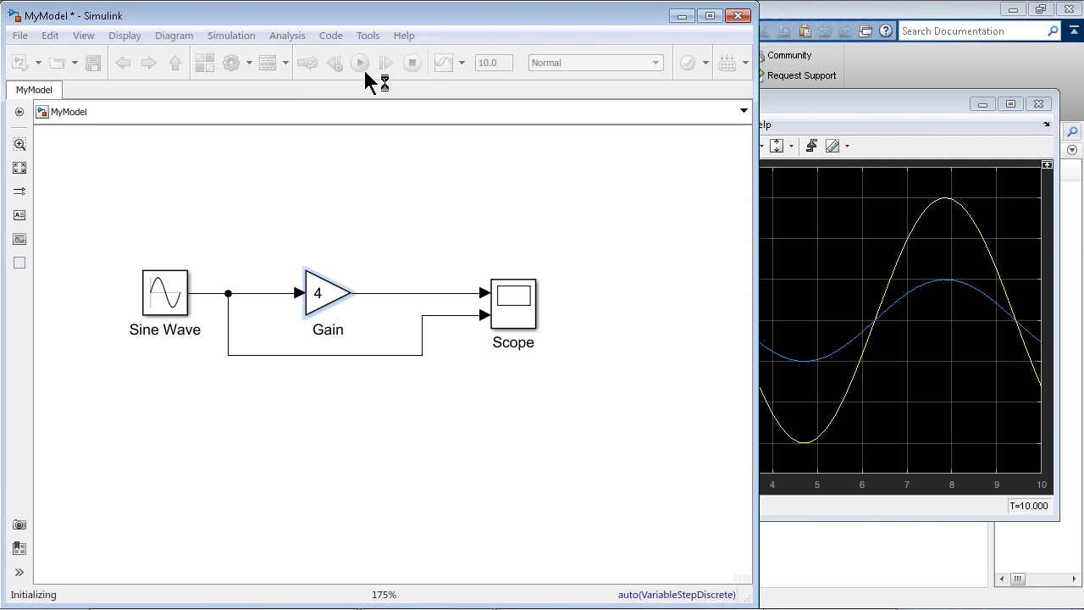
click(776, 104)
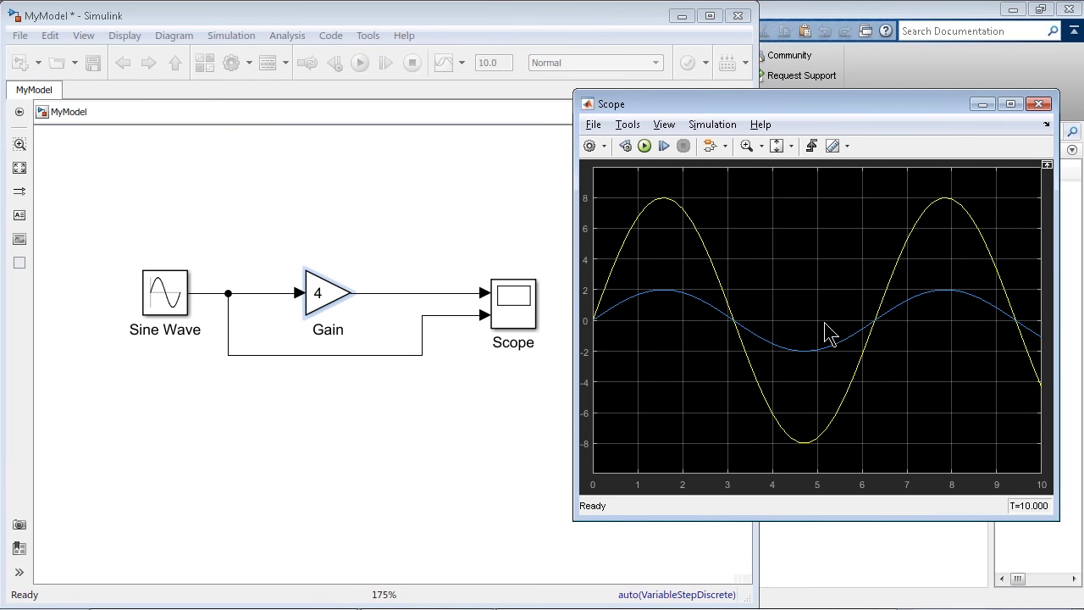